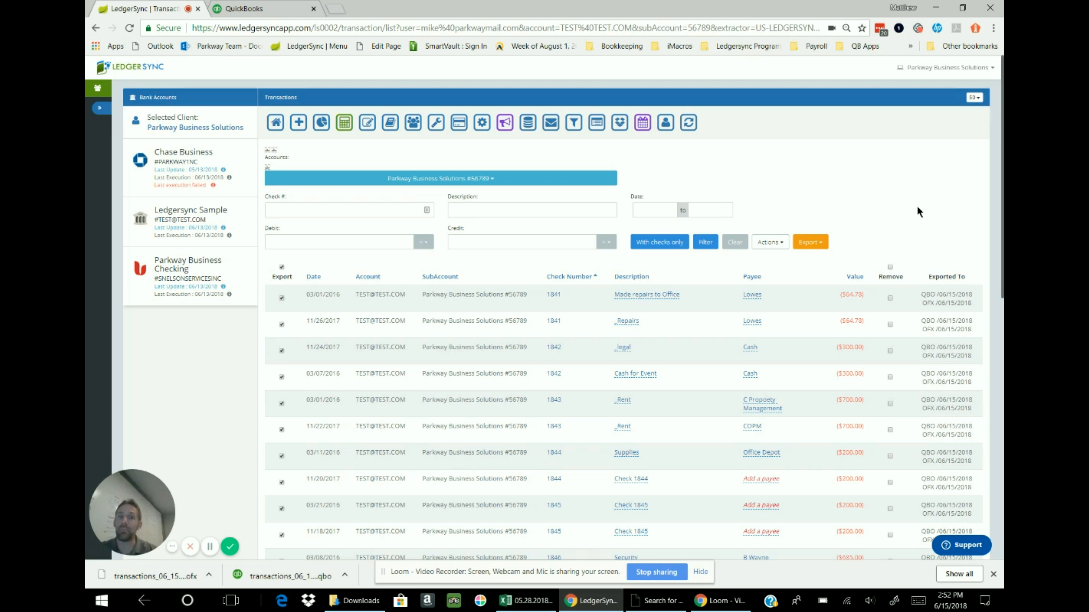
Switch to QuickBooks and open the list of vendors in the expenses area
{"action": "left_click", "coordinate": [263, 10]}
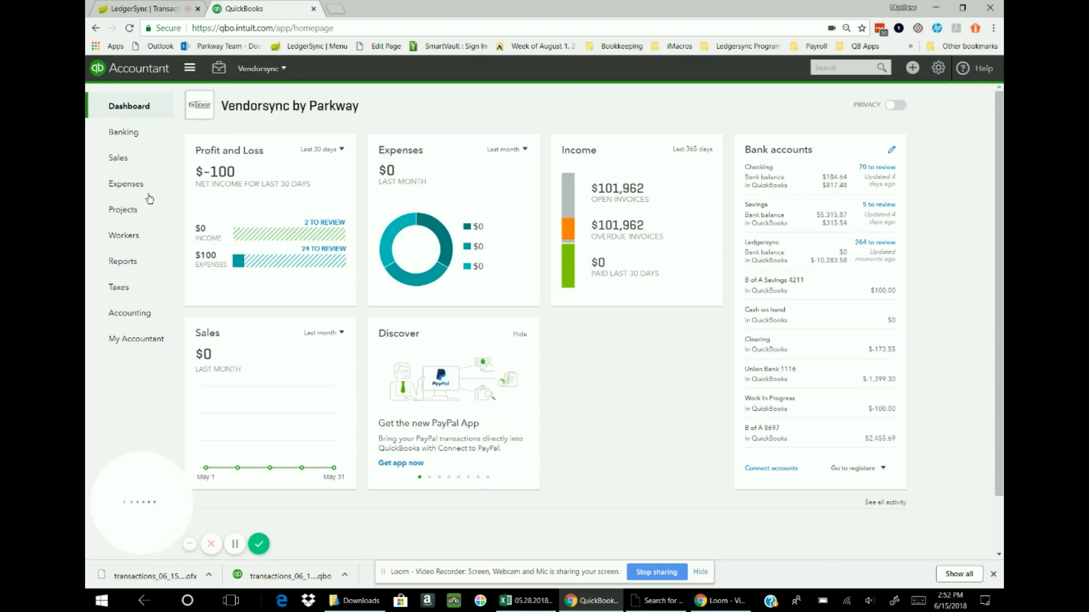
{"action": "left_click", "coordinate": [127, 185]}
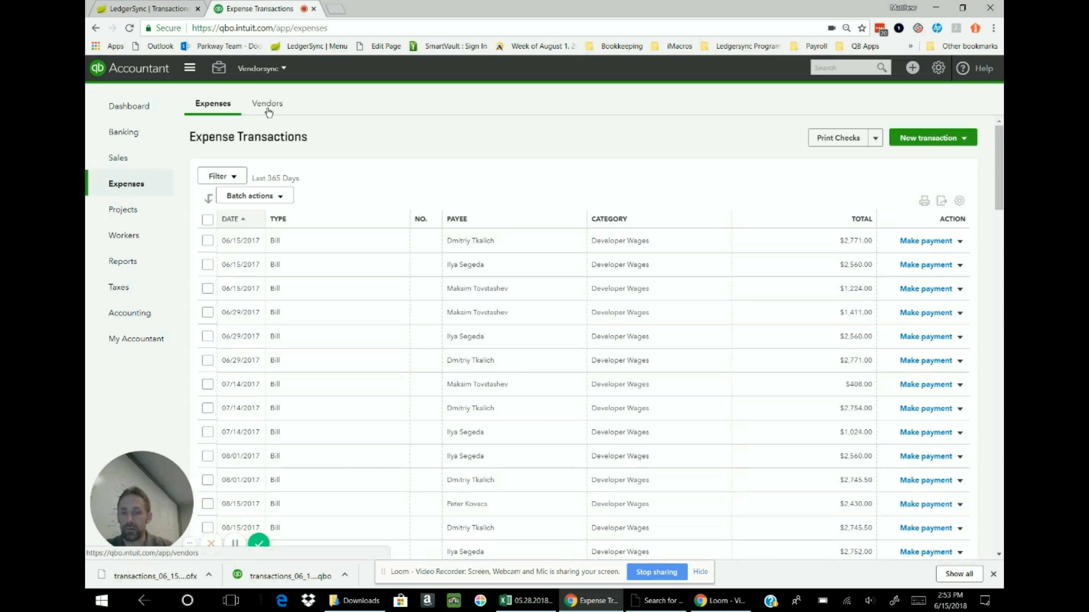
{"action": "left_click", "coordinate": [267, 105]}
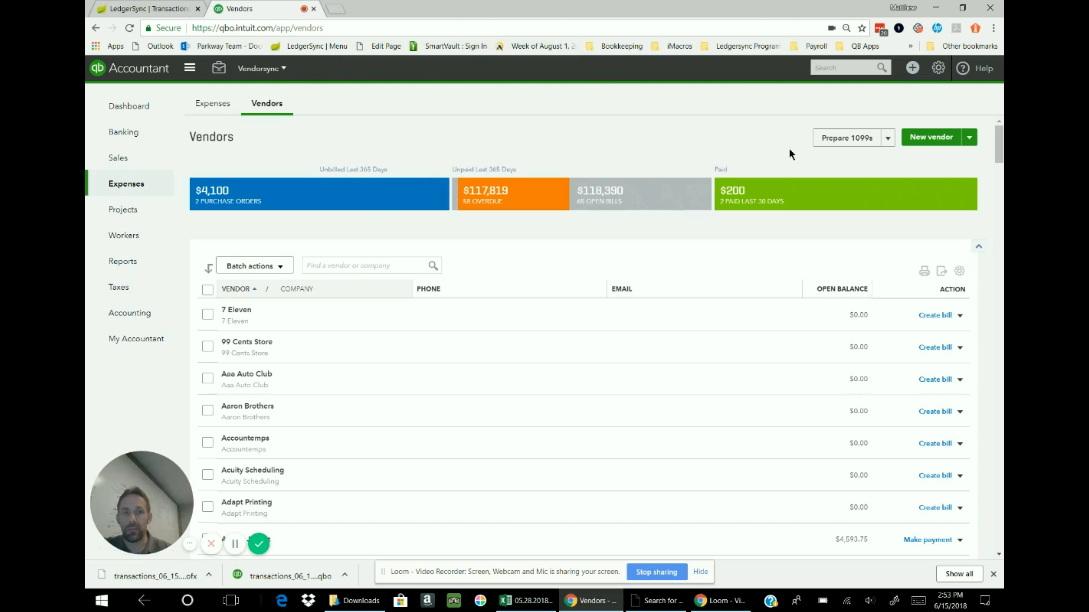
Search the vendors for "low", open the Lowe's record, and save its vendor information without entering any changes
{"action": "left_click", "coordinate": [389, 266]}
{"action": "type", "text": "lowes"}
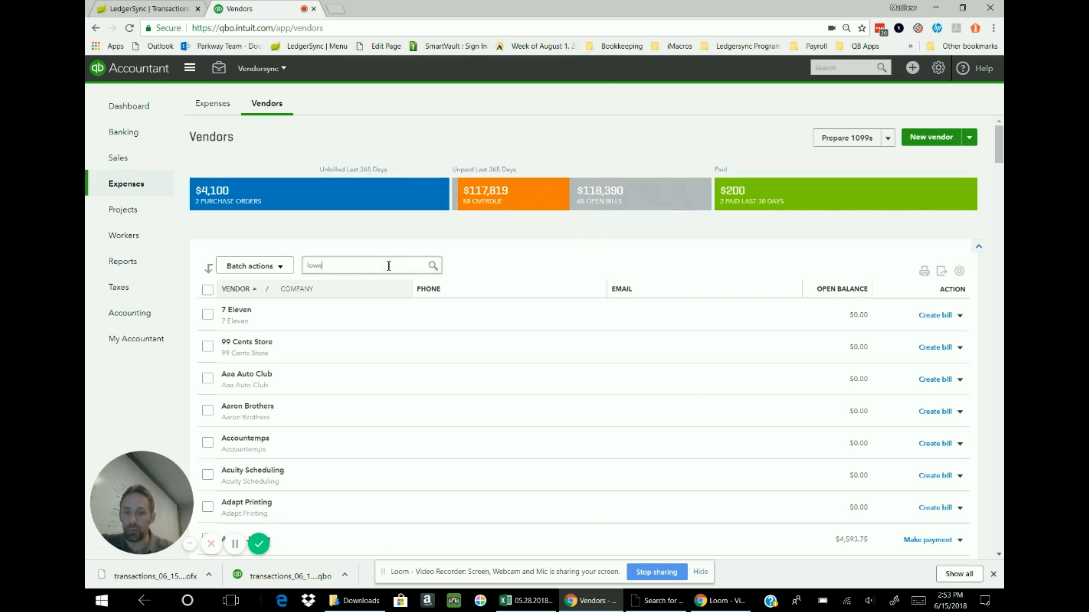
{"action": "key", "text": "BackSpace"}
{"action": "key", "text": "BackSpace"}
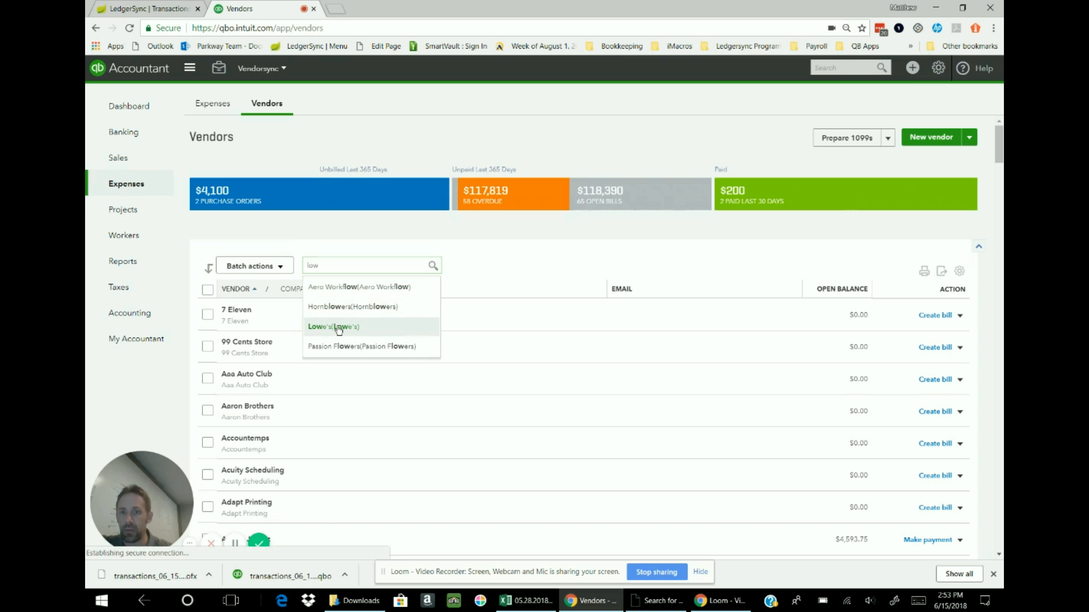
{"action": "left_click", "coordinate": [339, 329]}
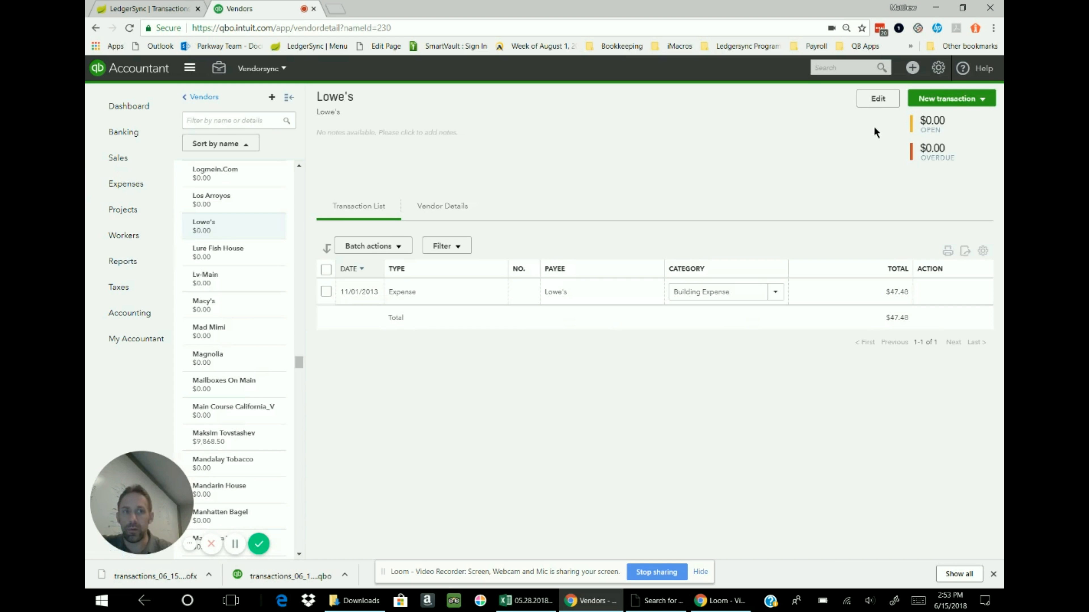
{"action": "left_click", "coordinate": [871, 107]}
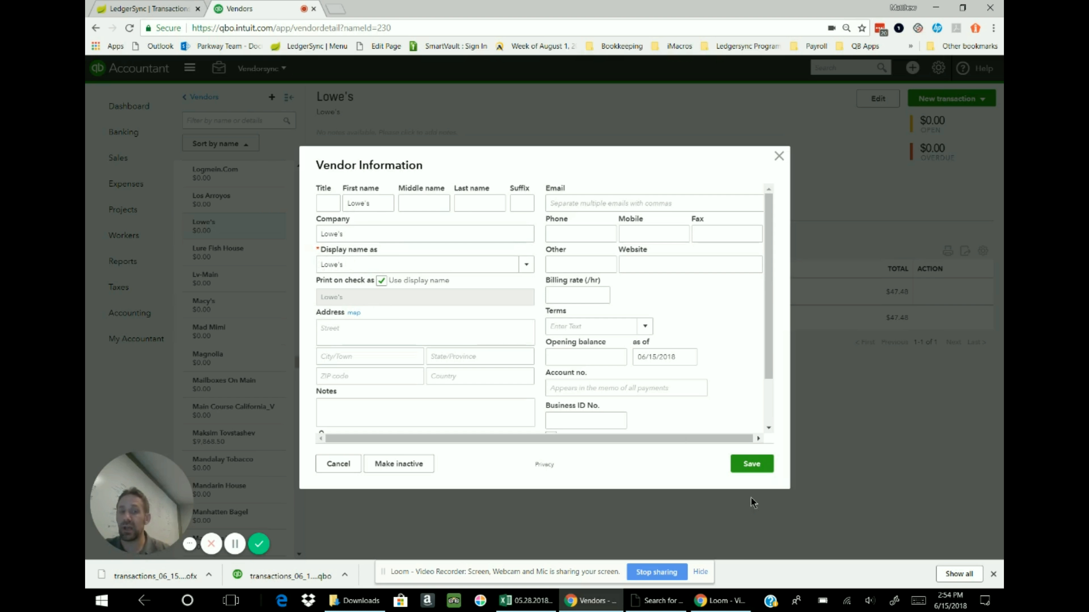
{"action": "left_click", "coordinate": [742, 469]}
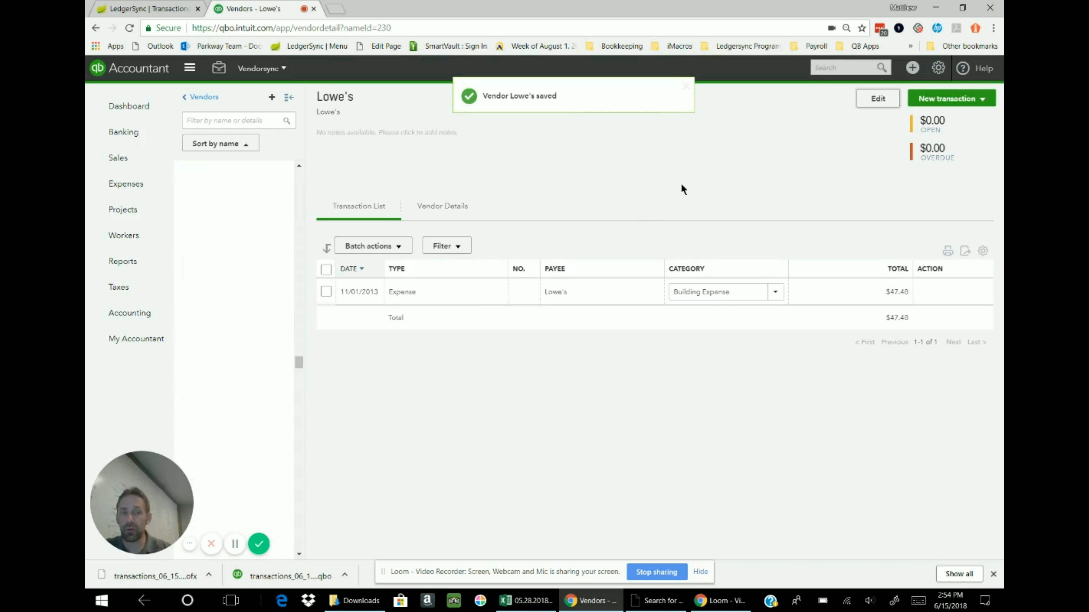
Start a bank file upload in Banking and choose transactions_06_15_2018.ofx from the Downloads folder as the source file
{"action": "left_click", "coordinate": [130, 134]}
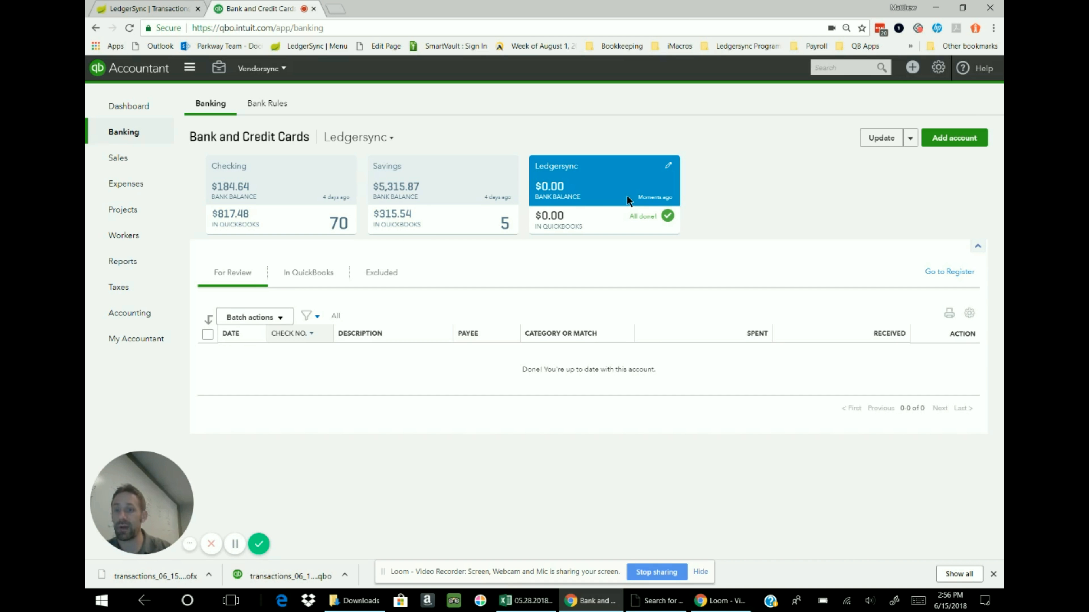
{"action": "left_click", "coordinate": [909, 144]}
{"action": "left_click", "coordinate": [906, 158]}
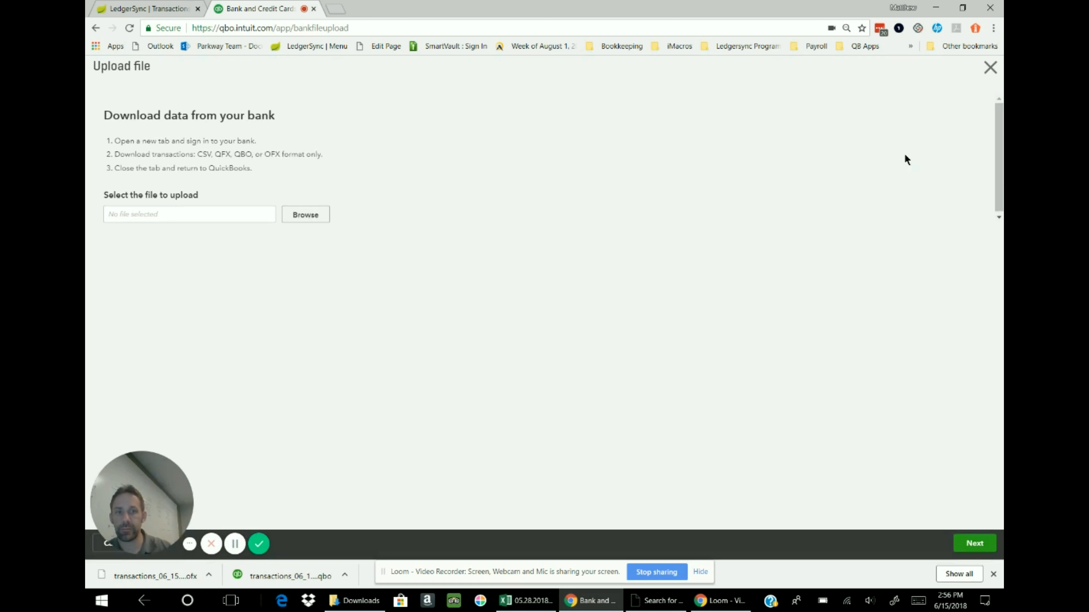
{"action": "left_click", "coordinate": [302, 215]}
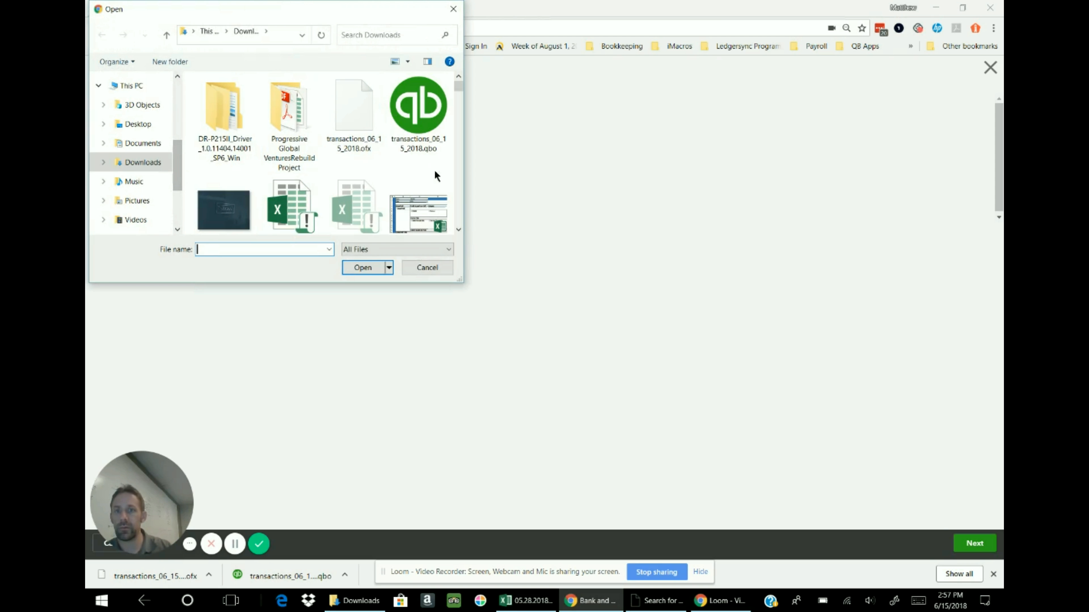
{"action": "left_click", "coordinate": [354, 97]}
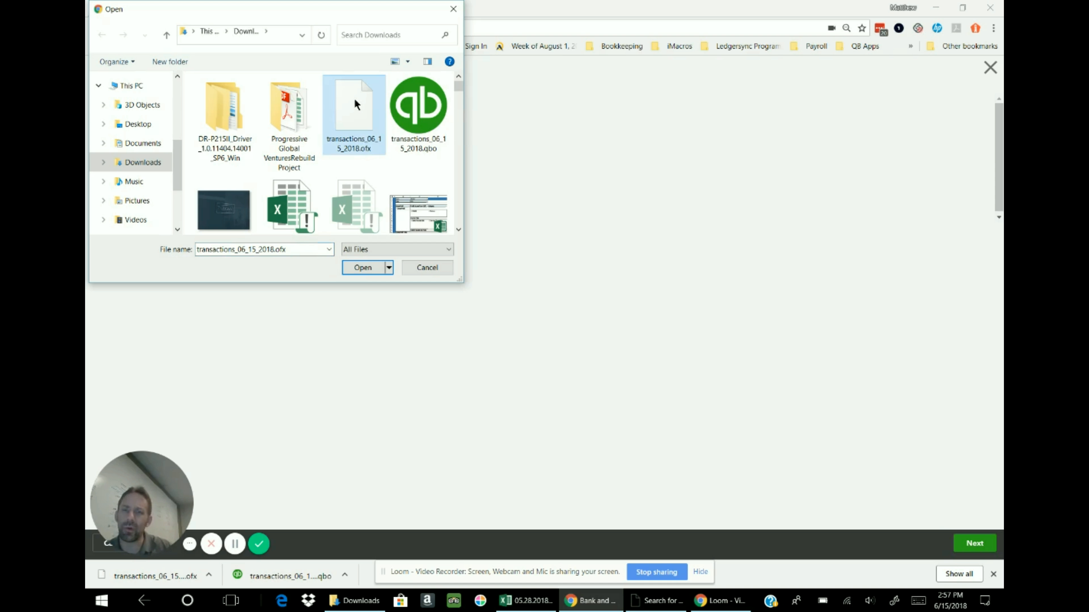
{"action": "left_click", "coordinate": [362, 268]}
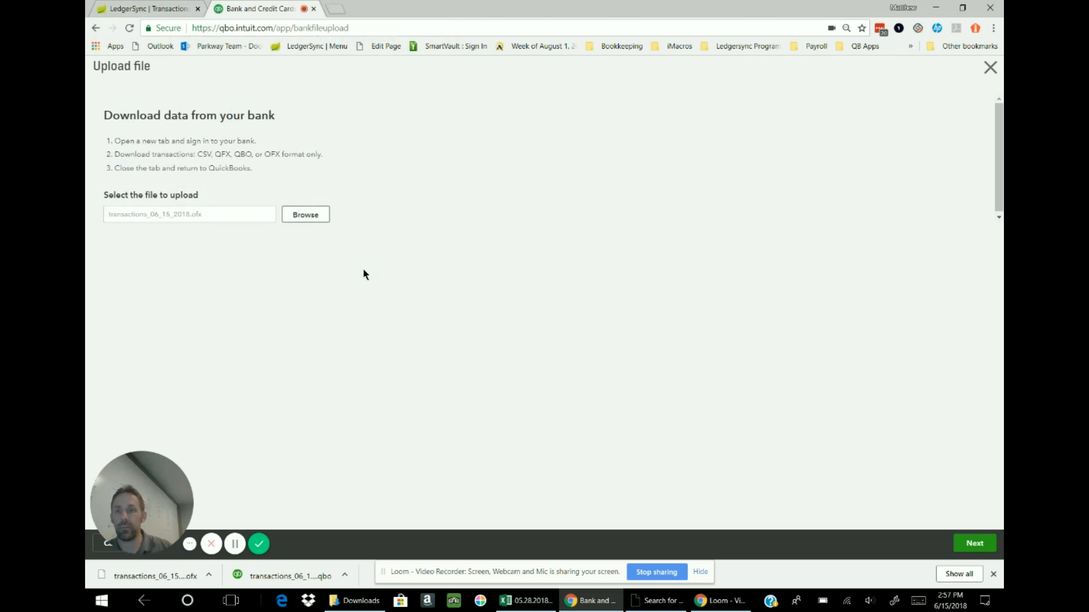
Import the uploaded bank file into the Ledgersync account and look through the imported transactions awaiting review
{"action": "left_click", "coordinate": [967, 545]}
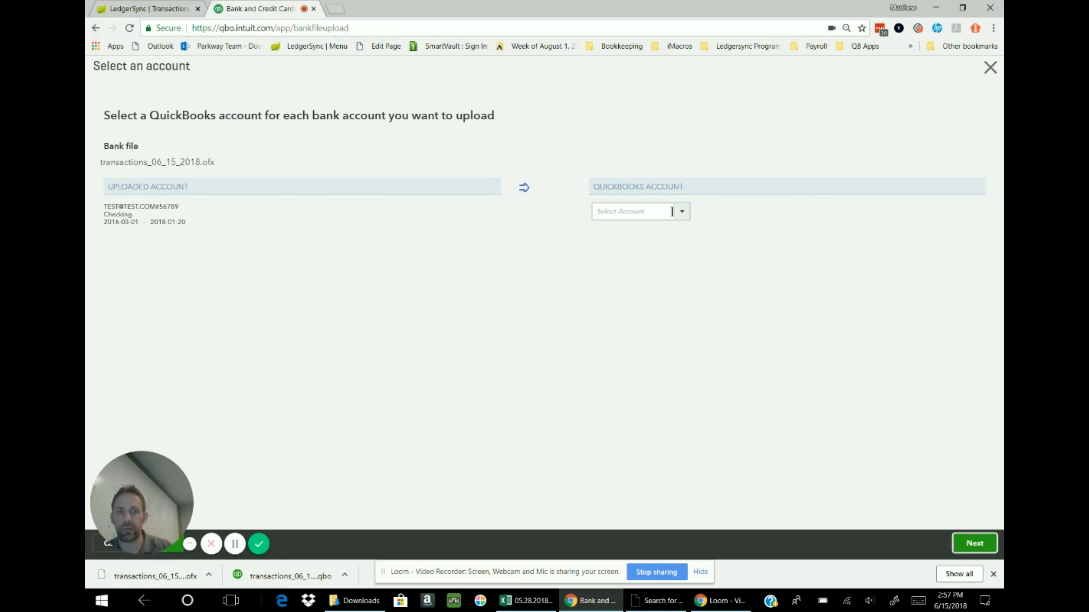
{"action": "left_click", "coordinate": [683, 214]}
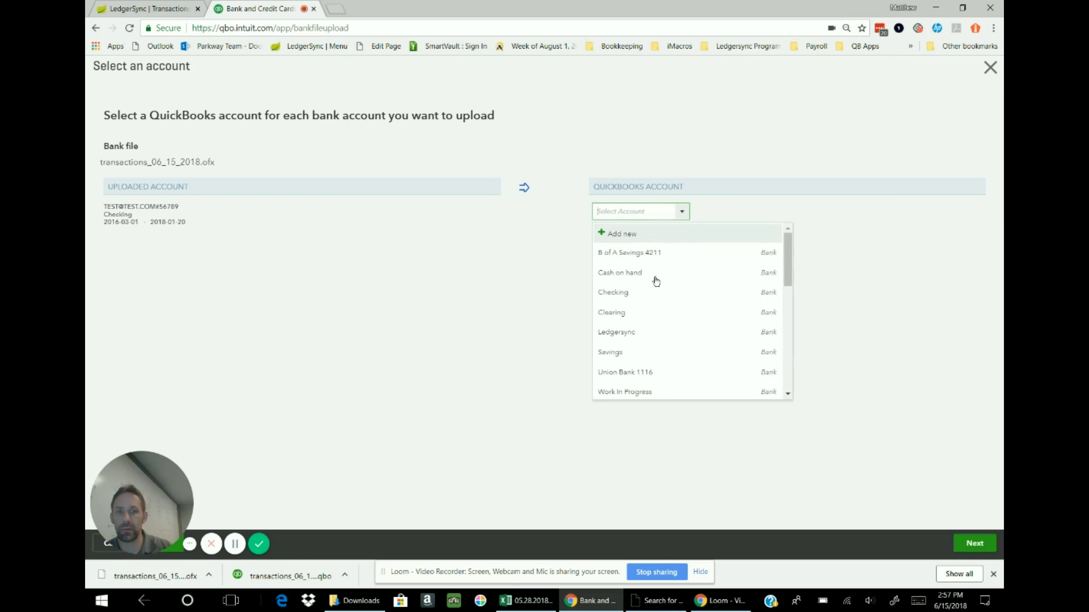
{"action": "left_click", "coordinate": [629, 332]}
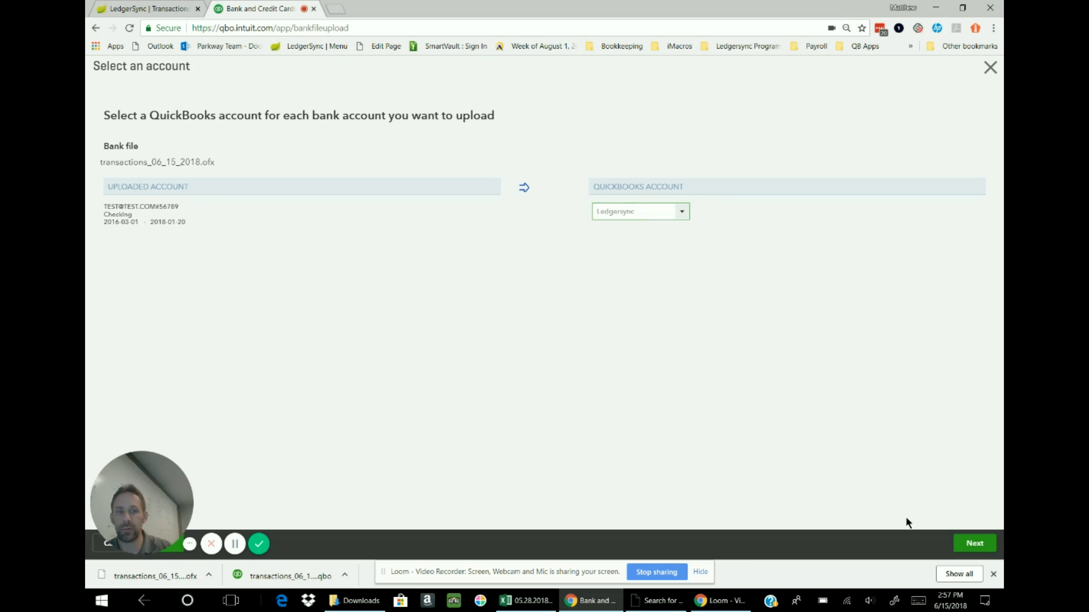
{"action": "left_click", "coordinate": [971, 543]}
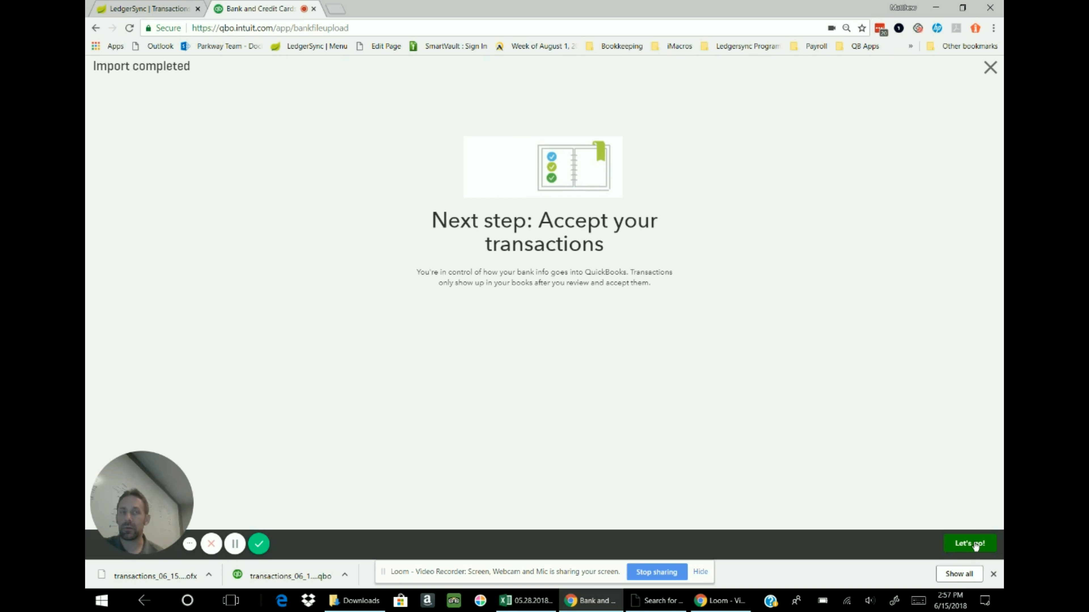
{"action": "left_click", "coordinate": [973, 544]}
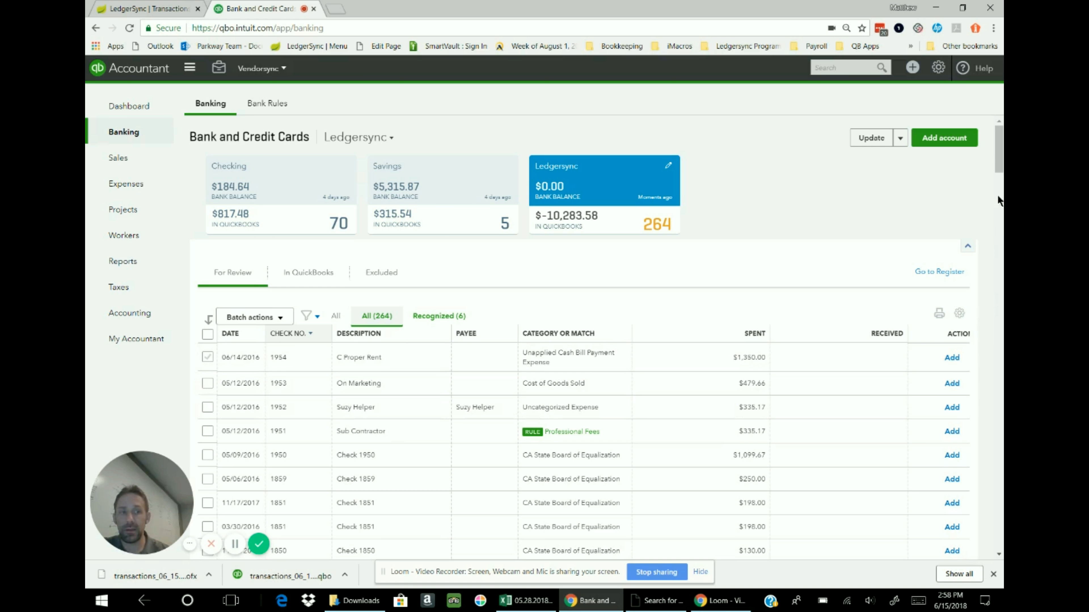
{"action": "left_click_drag", "start_coordinate": [1000, 166], "coordinate": [1001, 224]}
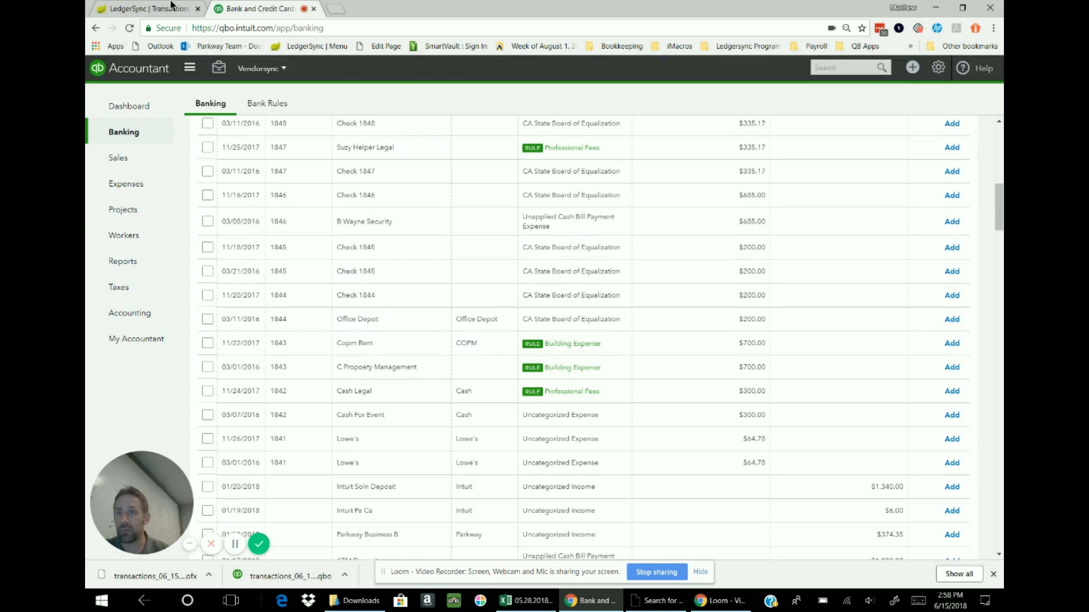
Switch to LedgerSync, open the payee of the 11/26/2017 transaction for check 1841, and submit it as Lowes
{"action": "left_click", "coordinate": [151, 9]}
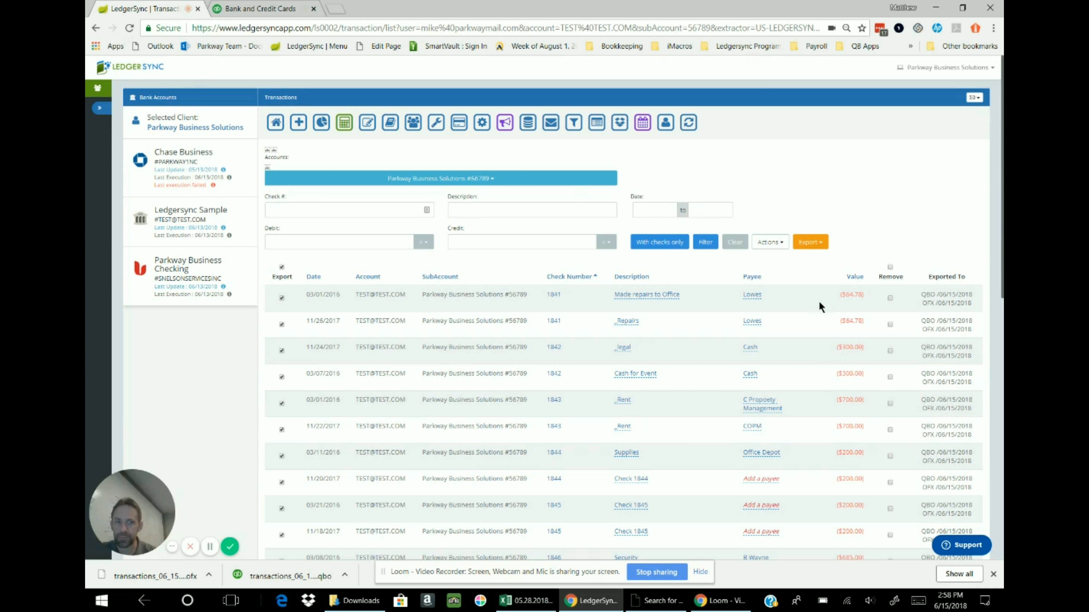
{"action": "left_click", "coordinate": [751, 322]}
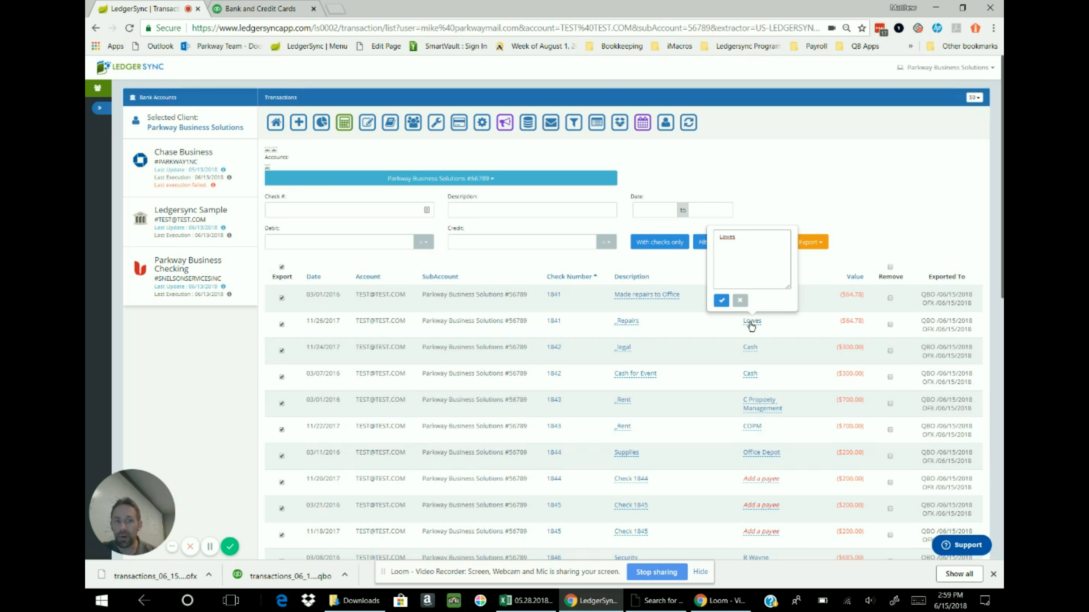
{"action": "left_click", "coordinate": [724, 305]}
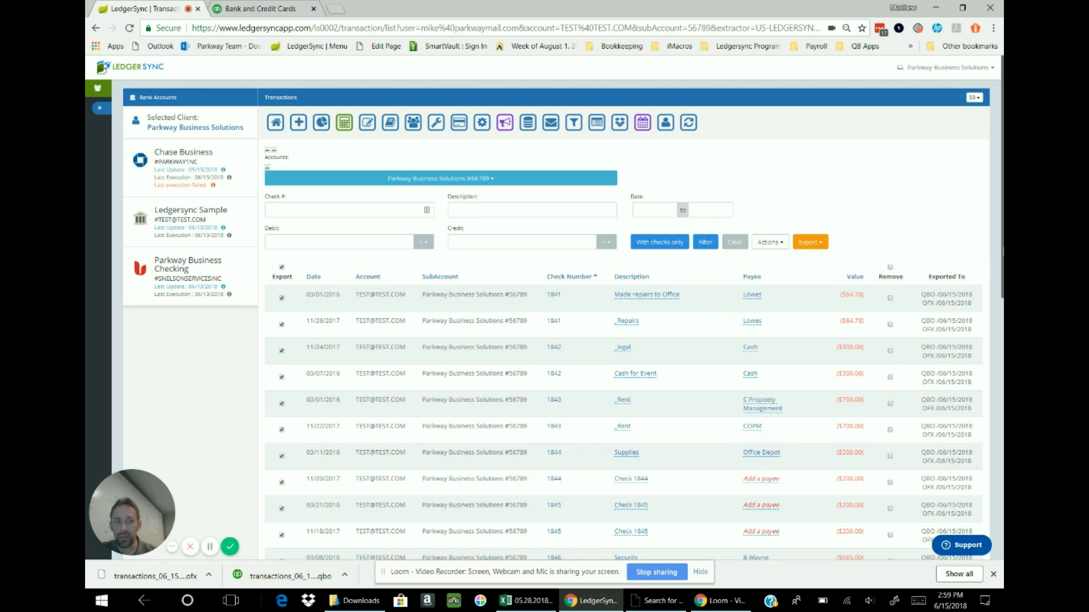
Examine the descriptions and payees of the check transactions from check 1841 through check 1950
{"action": "scroll", "coordinate": [622, 322], "scroll_direction": "down", "scroll_amount": 2}
{"action": "scroll", "coordinate": [621, 322], "scroll_direction": "down", "scroll_amount": 2}
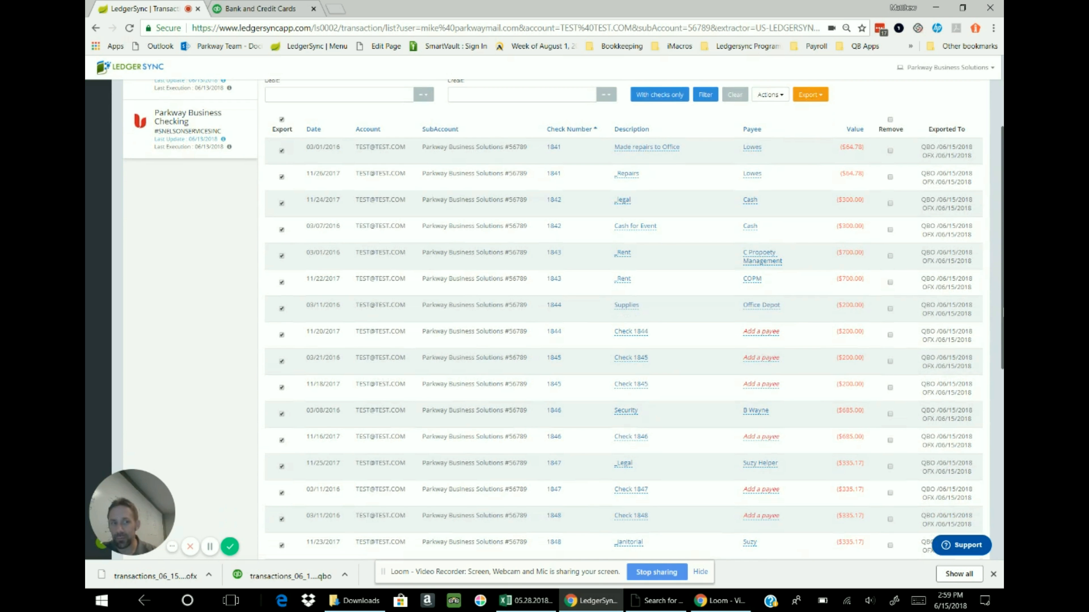
{"action": "scroll", "coordinate": [622, 322], "scroll_direction": "down", "scroll_amount": 2}
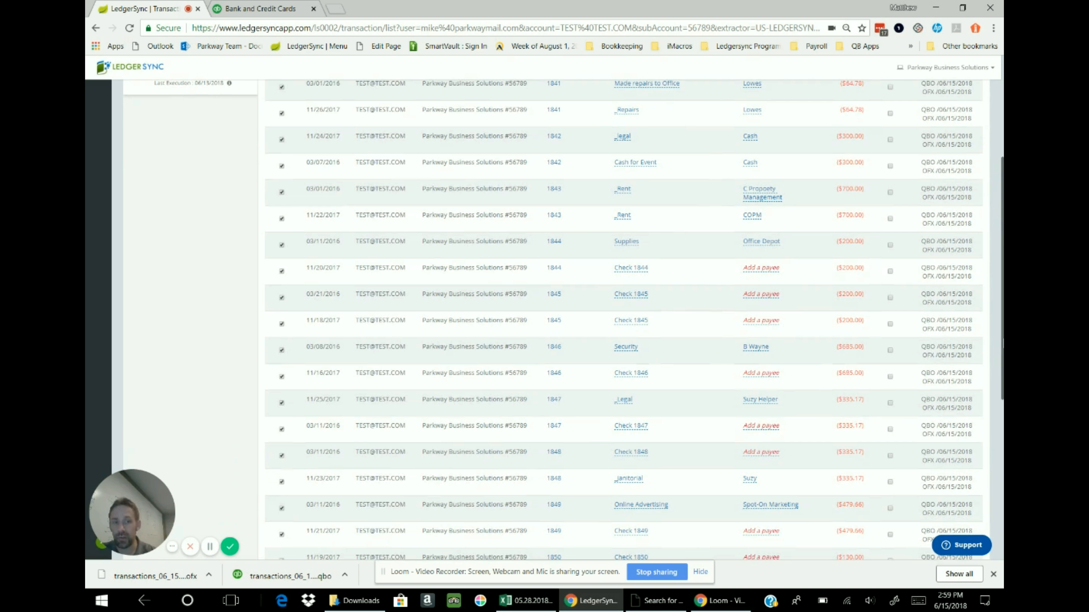
{"action": "scroll", "coordinate": [622, 322], "scroll_direction": "down", "scroll_amount": 5}
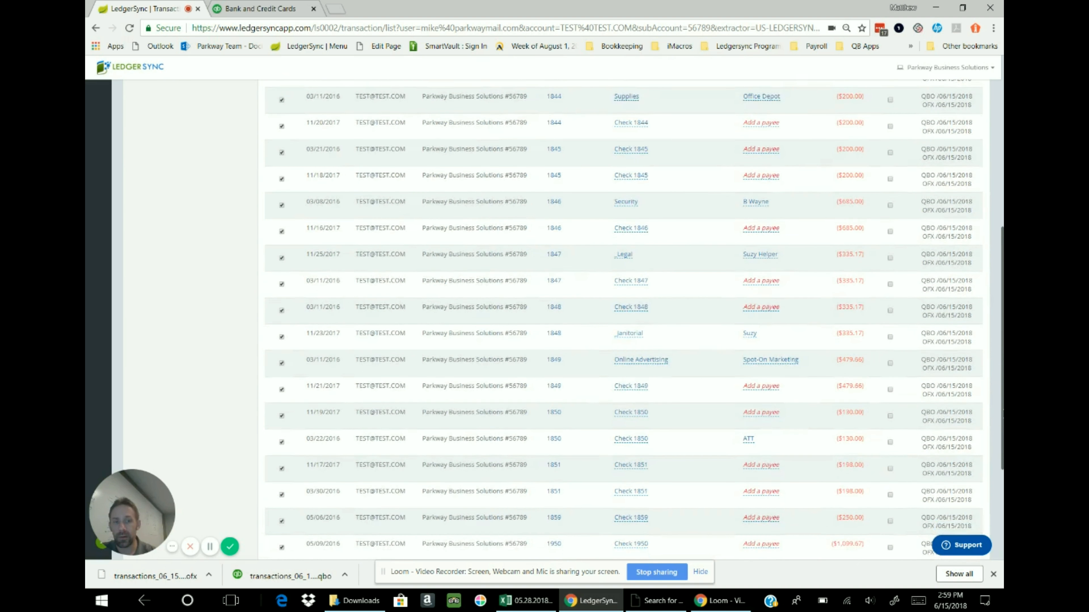
{"action": "left_click_drag", "start_coordinate": [1004, 414], "coordinate": [1003, 413]}
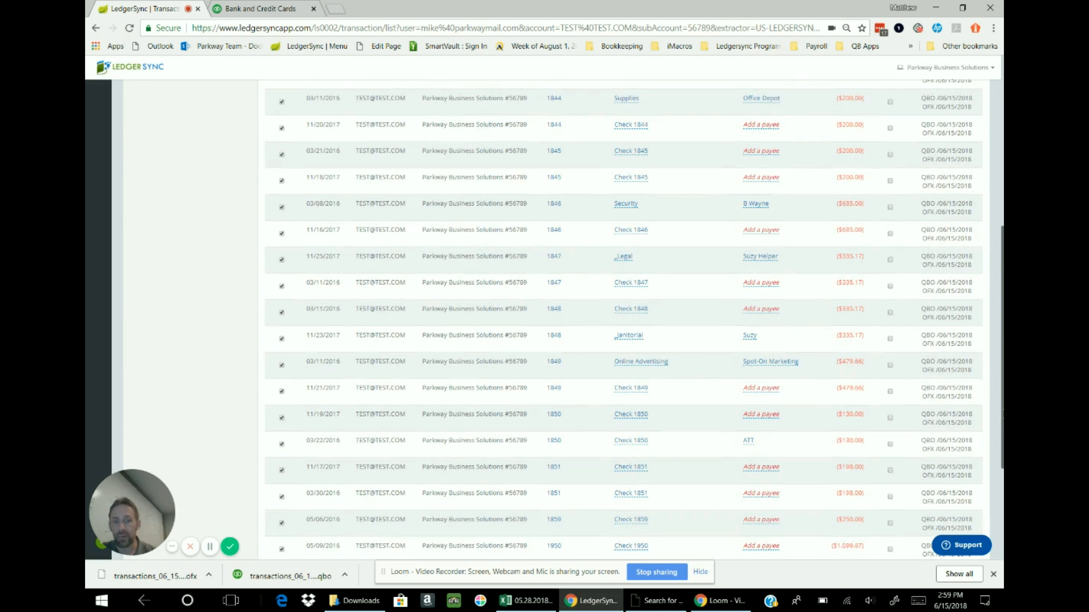